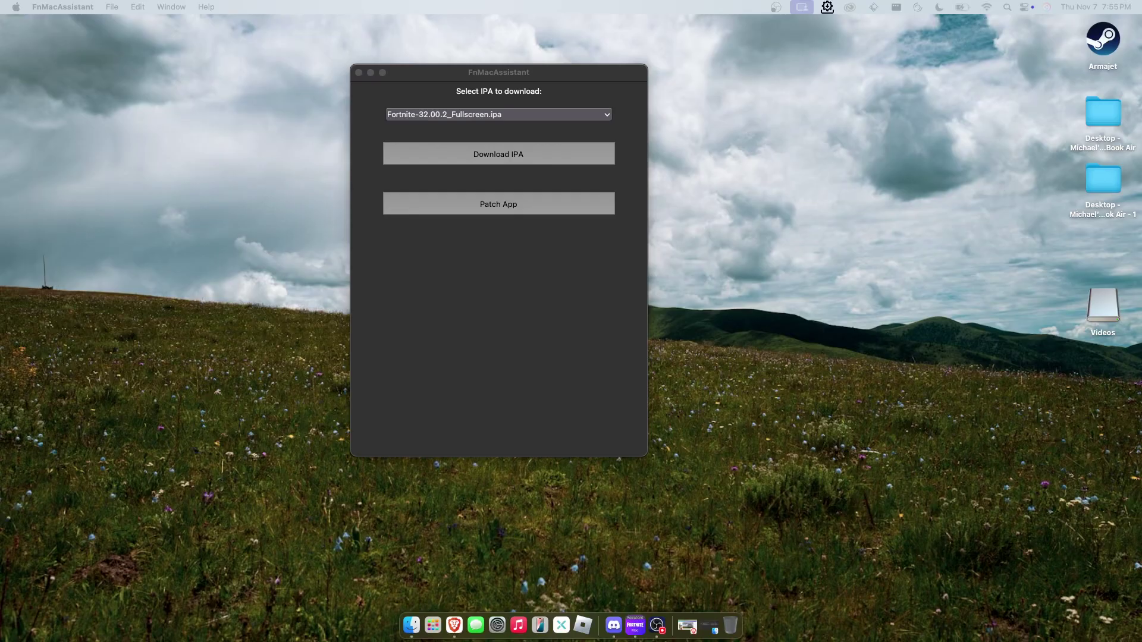
Download Fortnite-32.00.2_Fullscreen.ipa to the Downloads folder with FnMacAssistant
left_click(556, 264)
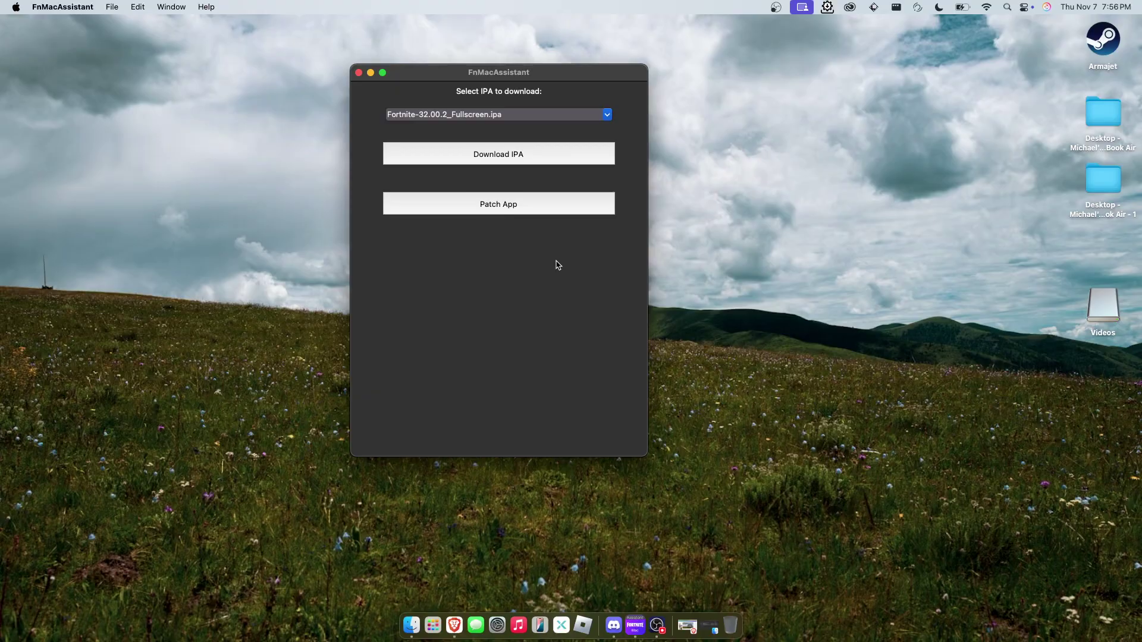
left_click(607, 115)
left_click(604, 129)
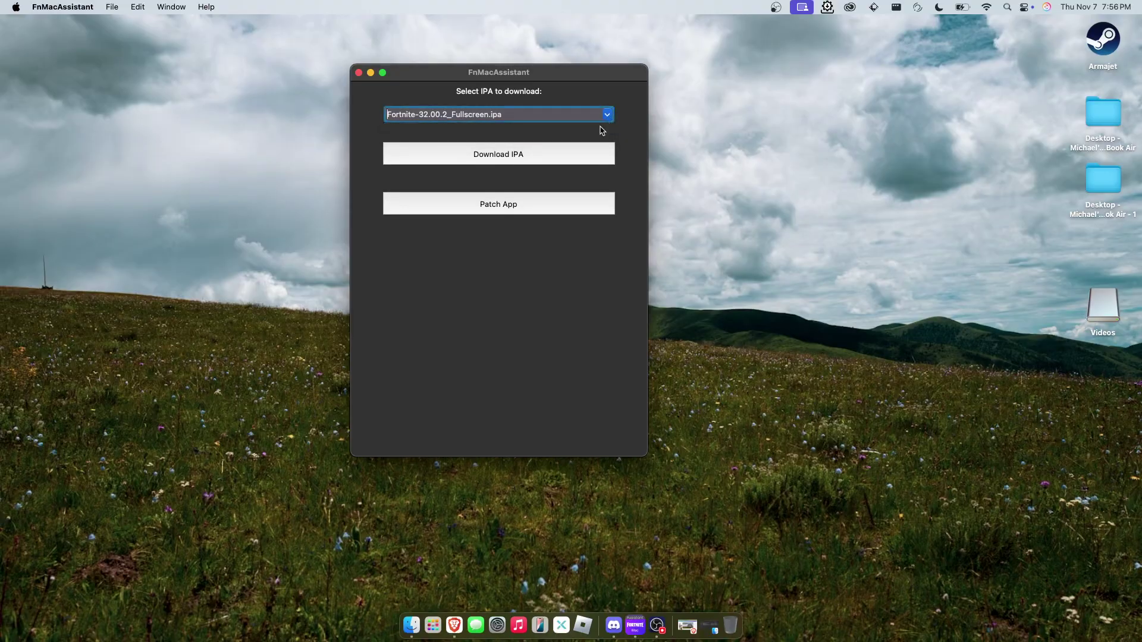
left_click(509, 156)
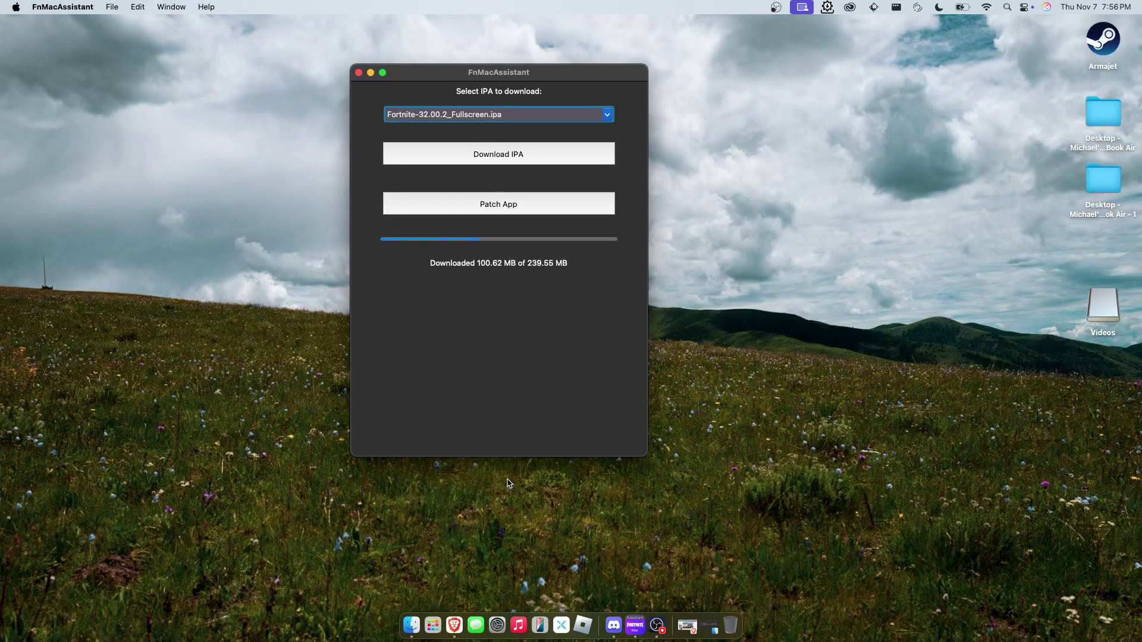
key("alt+space")
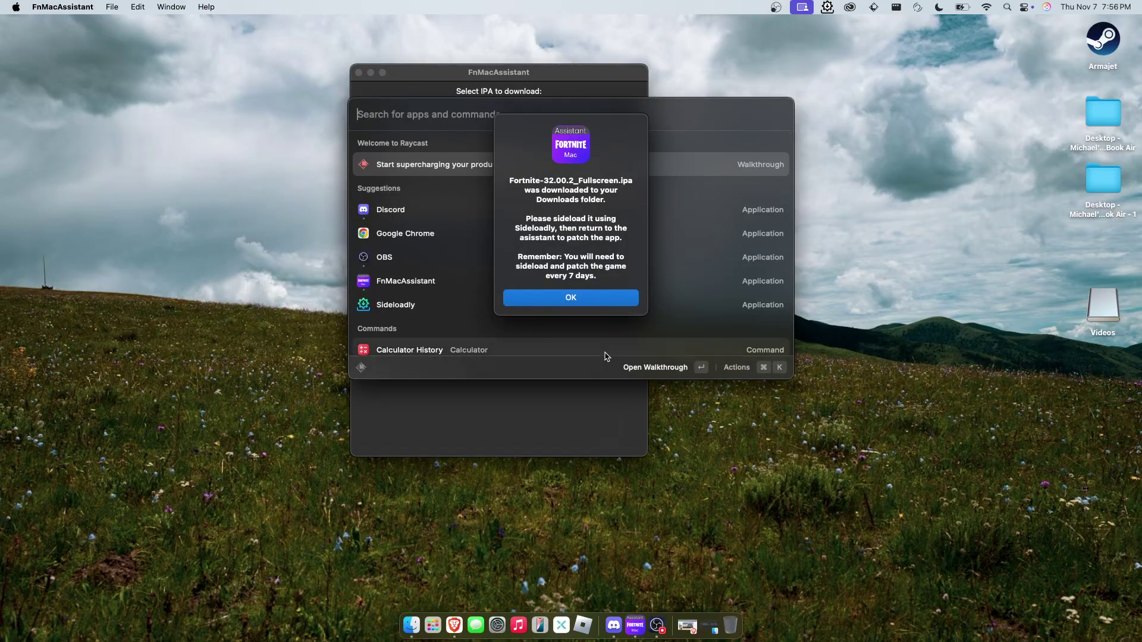
Dismiss the download-finished message and launch Sideloadly through Raycast
left_click(586, 299)
key("alt+space")
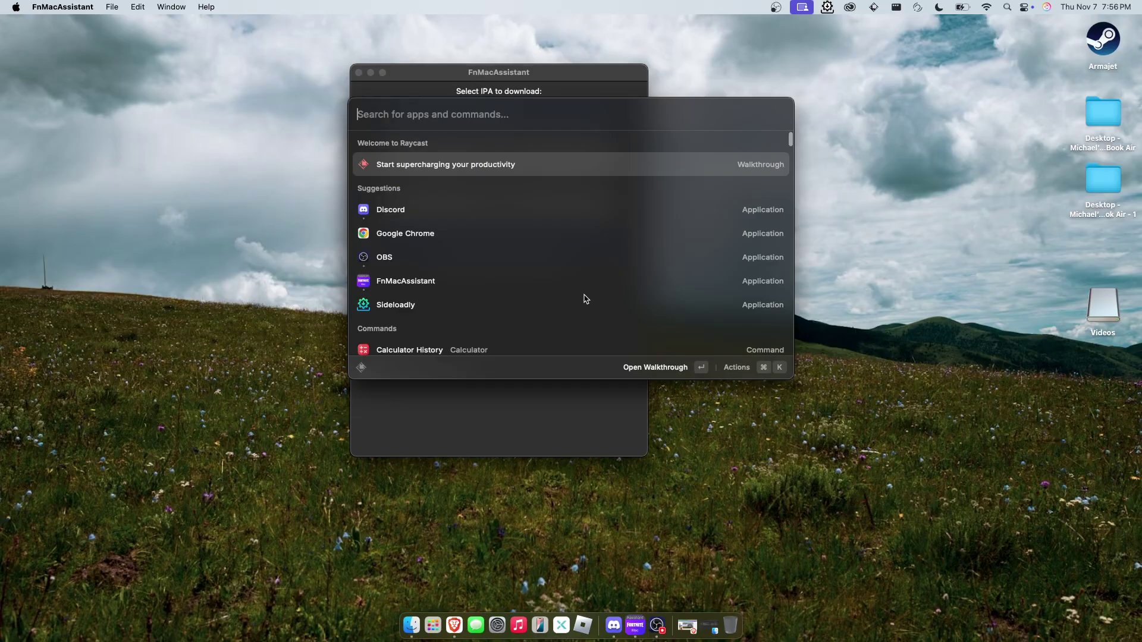
type("sho")
key("Return")
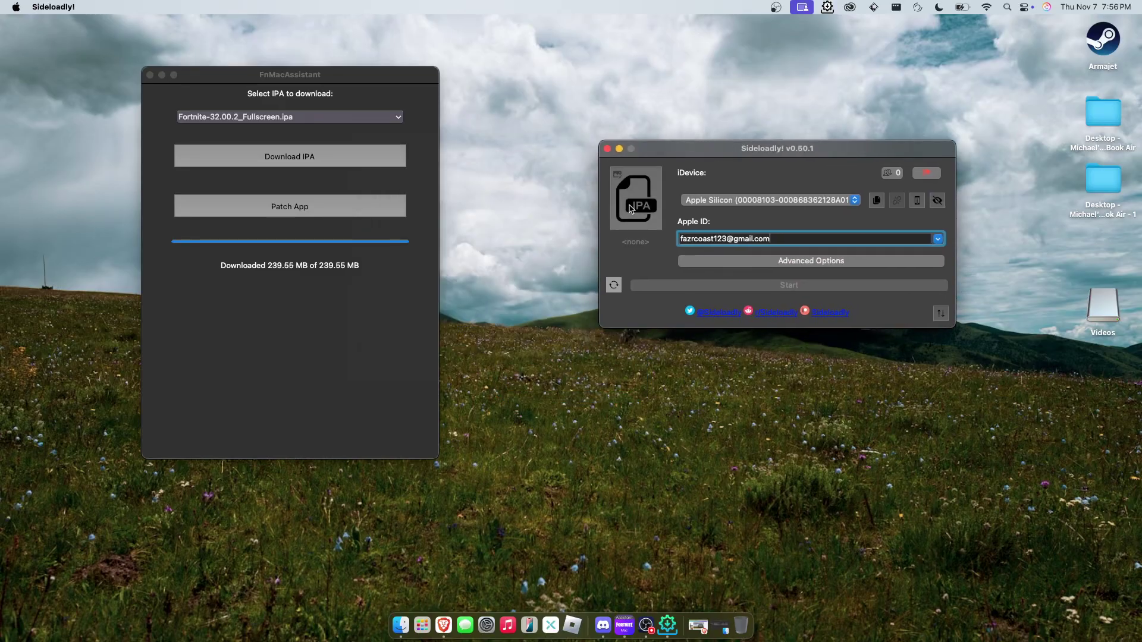
Load Fortnite-32.00.2_Fullscreen.ipa from Downloads into Sideloadly and start signing, skipping the donation prompt
left_click(632, 208)
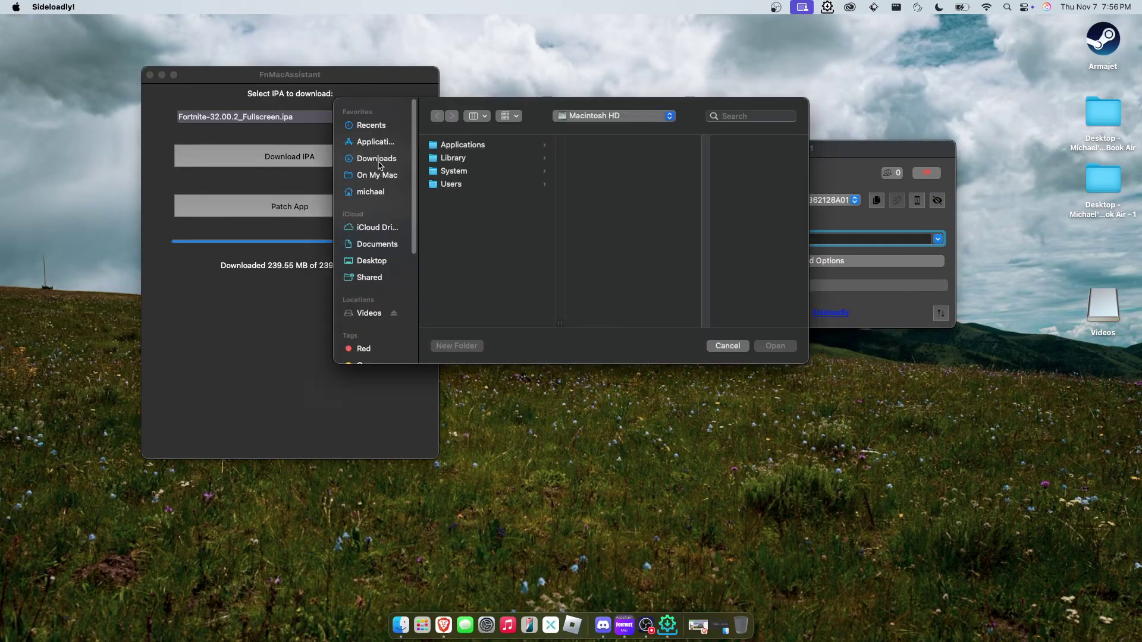
left_click(378, 158)
left_click(486, 161)
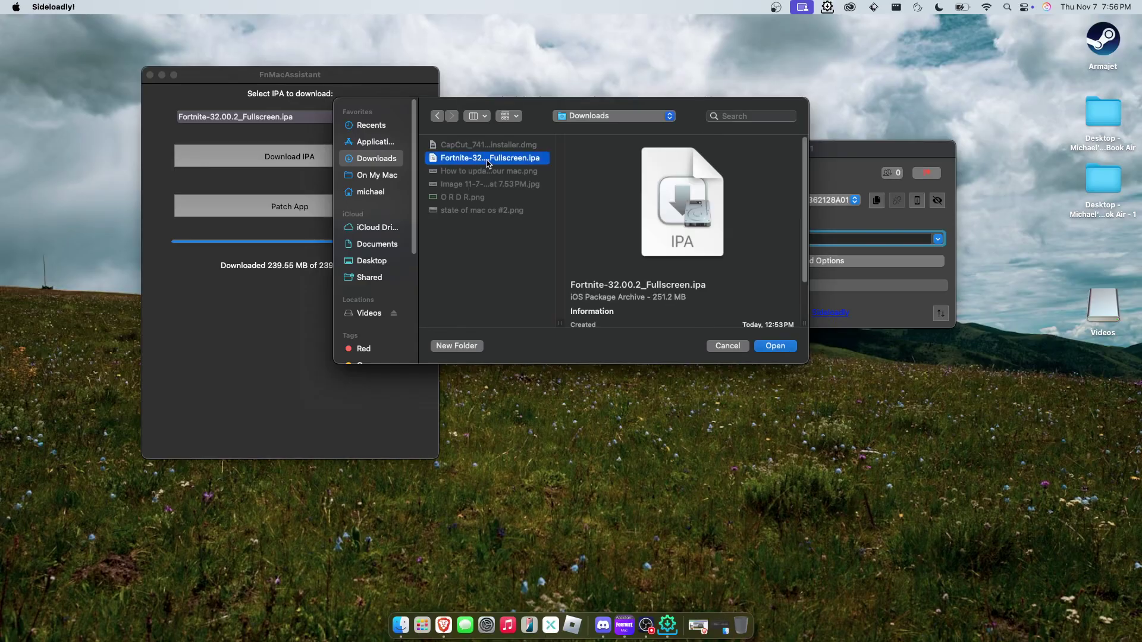
double_click(486, 160)
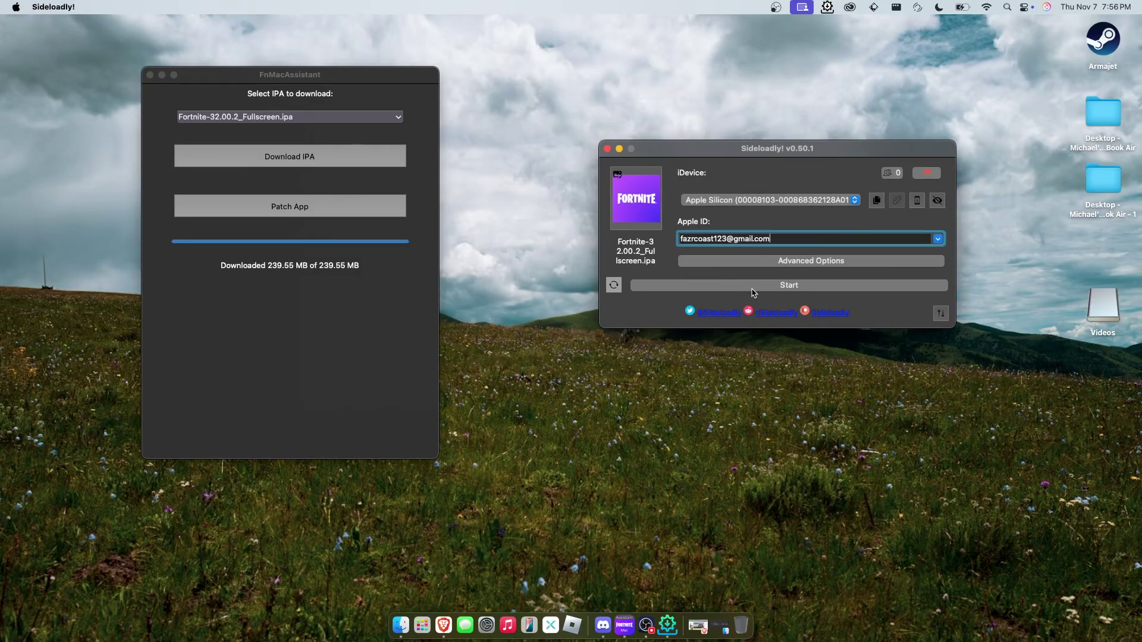
left_click(749, 286)
left_click(655, 333)
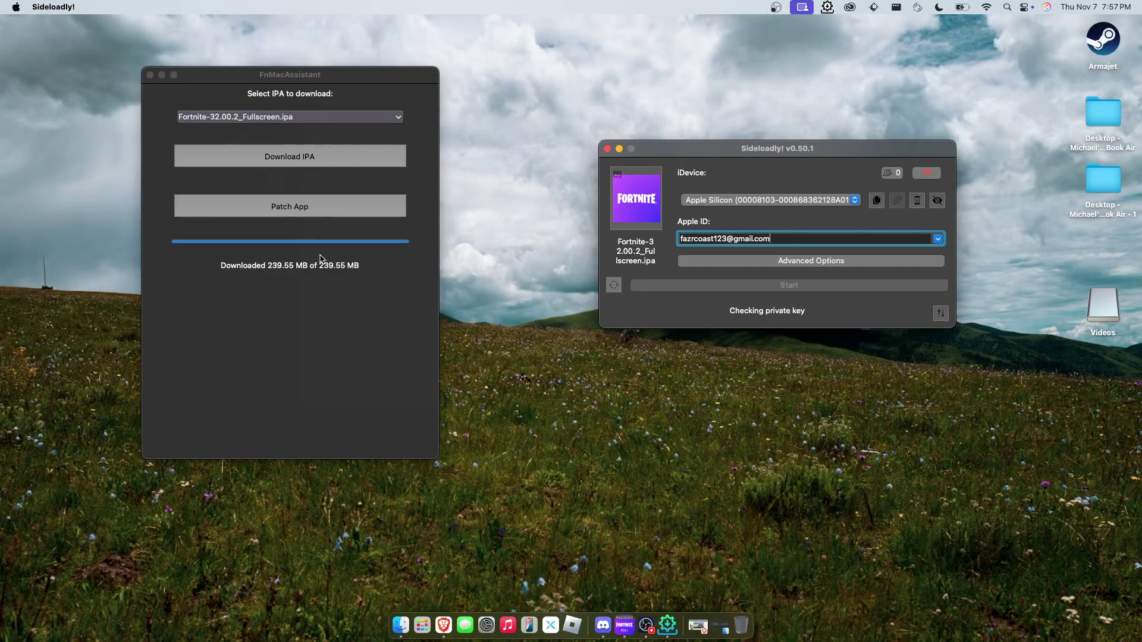
left_click(487, 624)
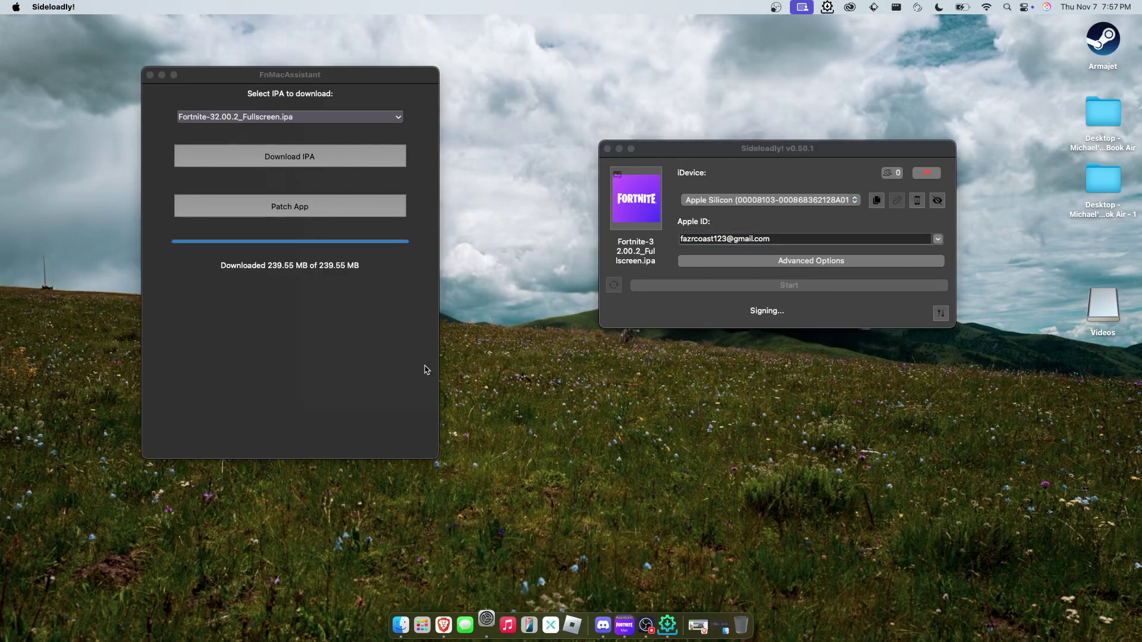
Show the Privacy & Security page in System Settings
scroll(68, 298, "down", 8)
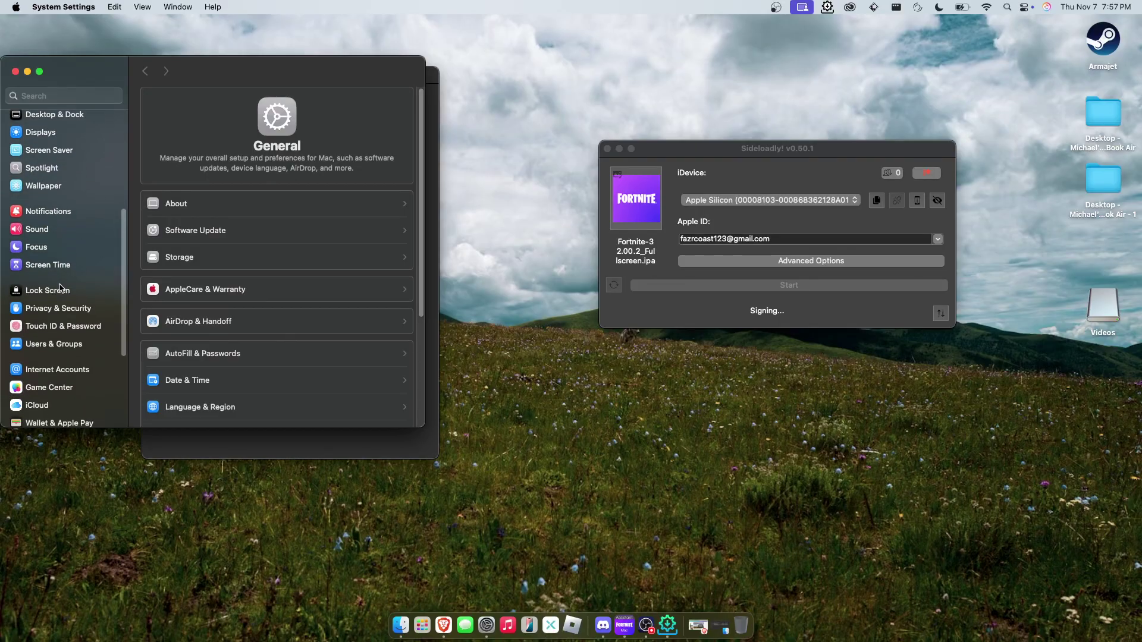
left_click(67, 309)
scroll(283, 333, "down", 15)
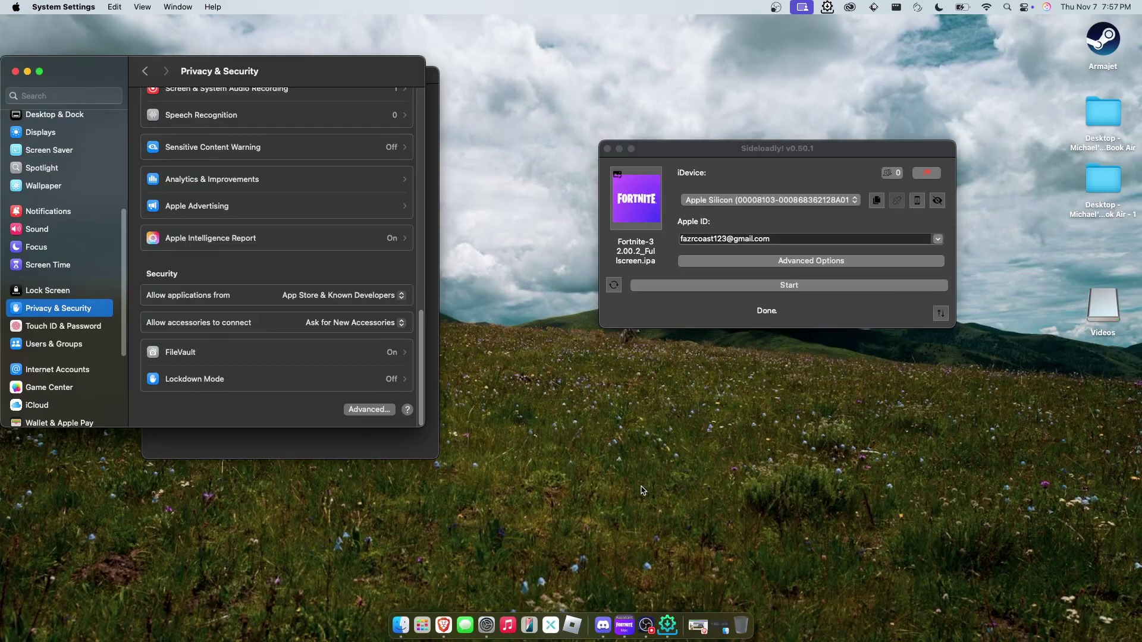
Launch the sideloaded Fortnite, then allow it with Open Anyway and confirm
key("alt+space")
type("fort")
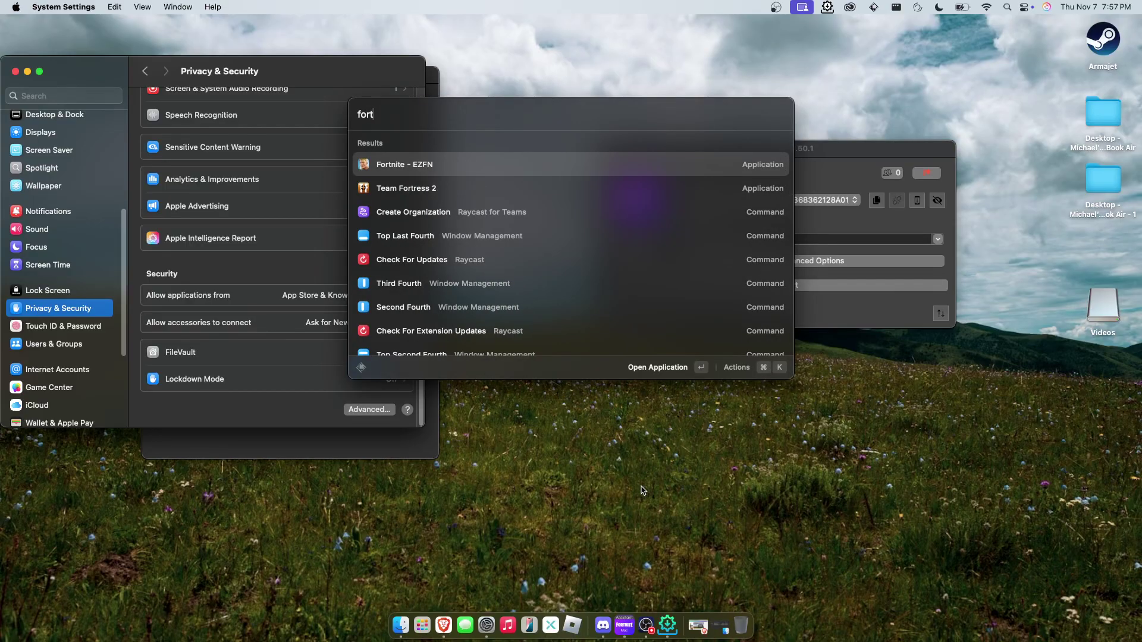
type("nite")
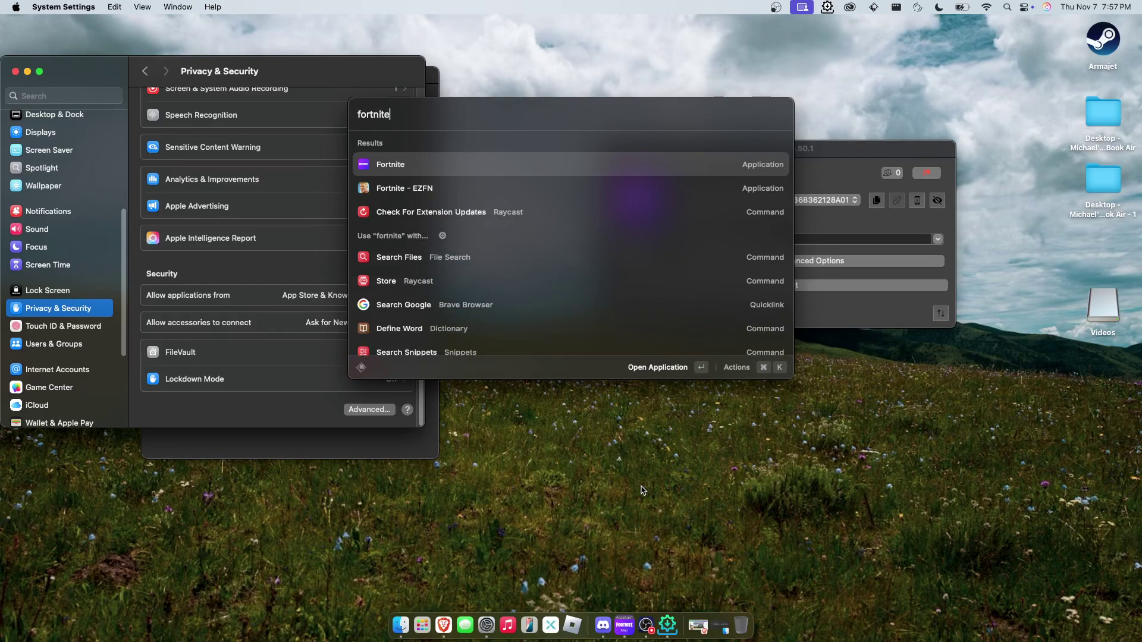
key("Return")
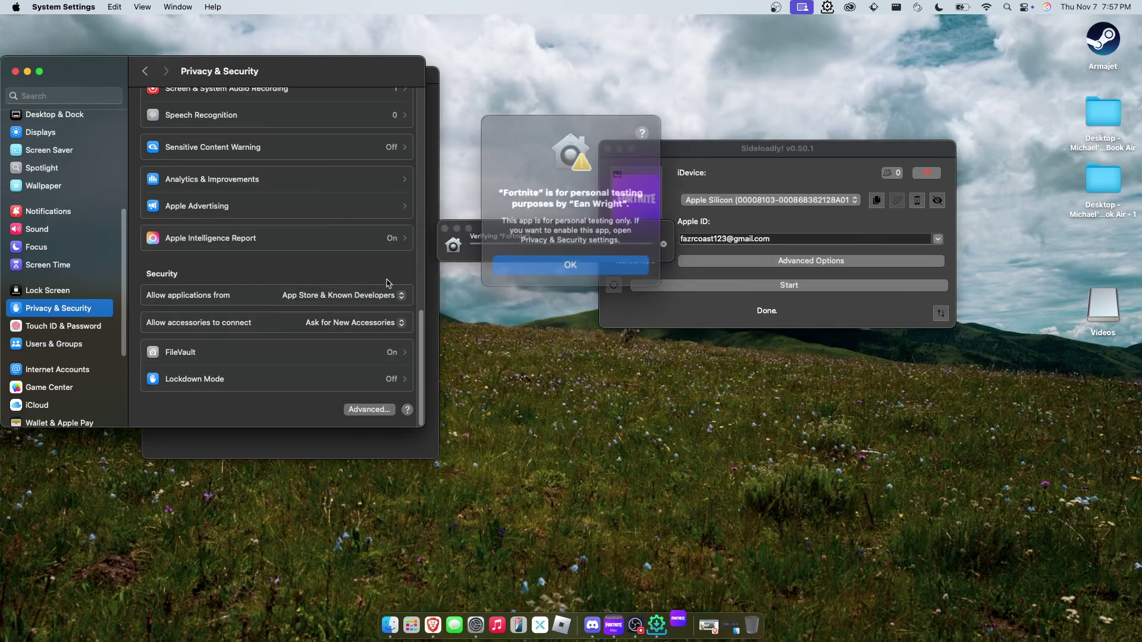
left_click(542, 260)
left_click(389, 322)
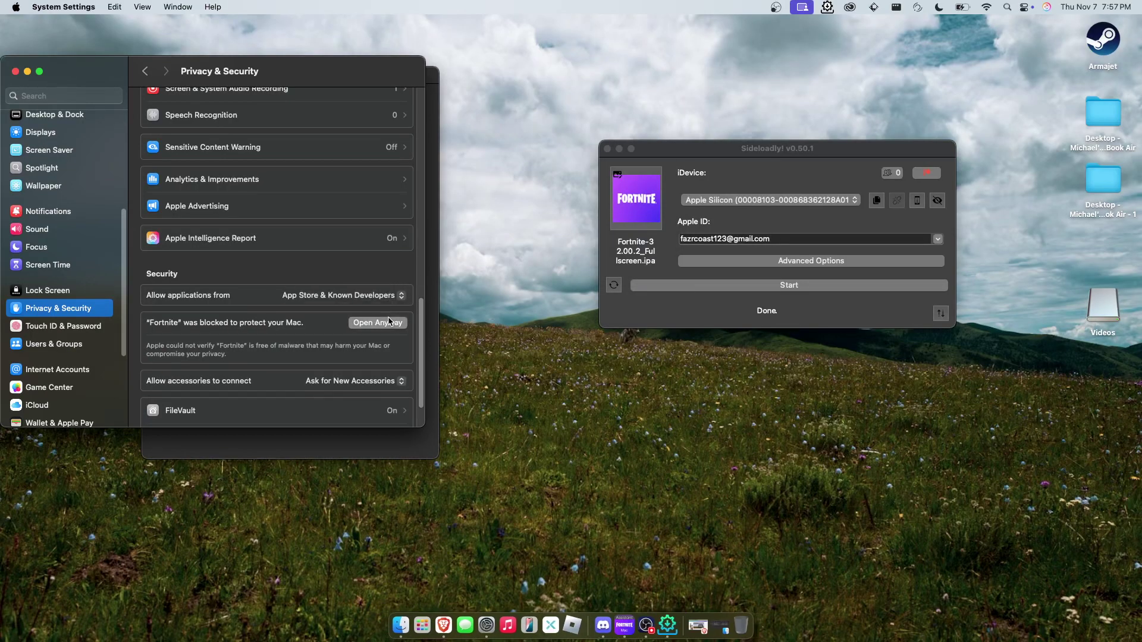
left_click(569, 256)
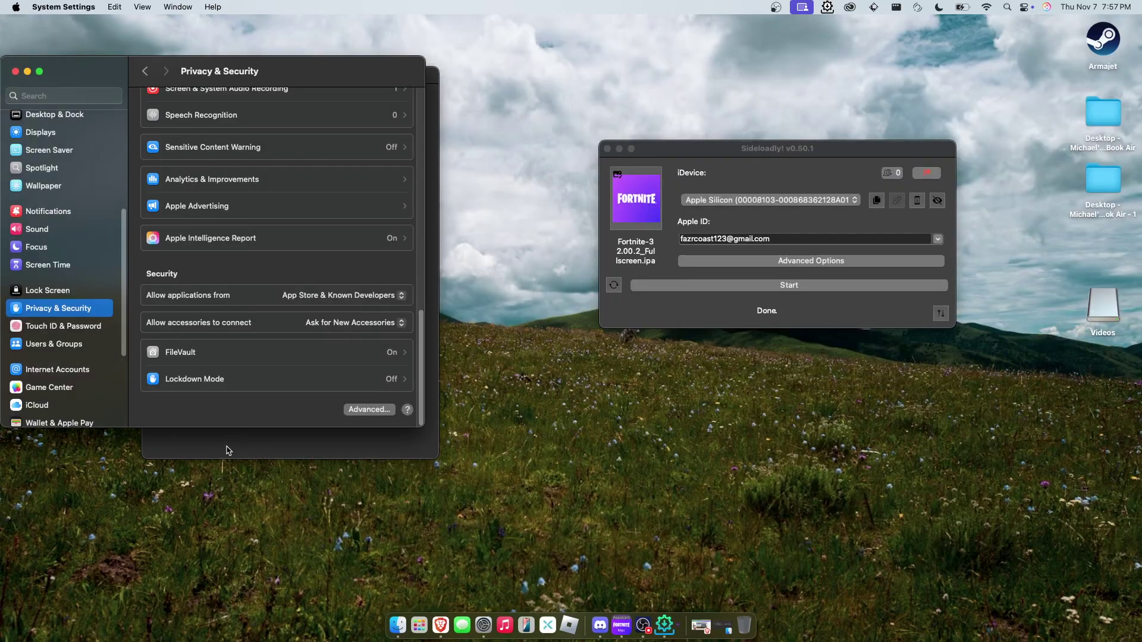
Patch the installed Fortnite app in FnMacAssistant and relaunch it via Raycast
left_click(224, 448)
left_click(311, 201)
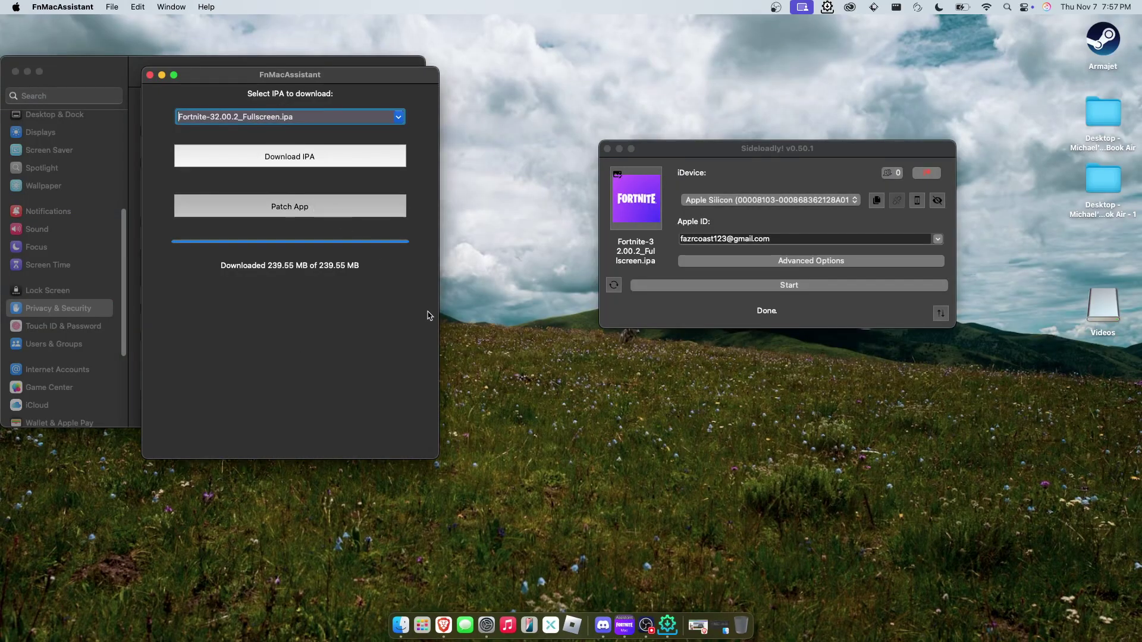
left_click(584, 235)
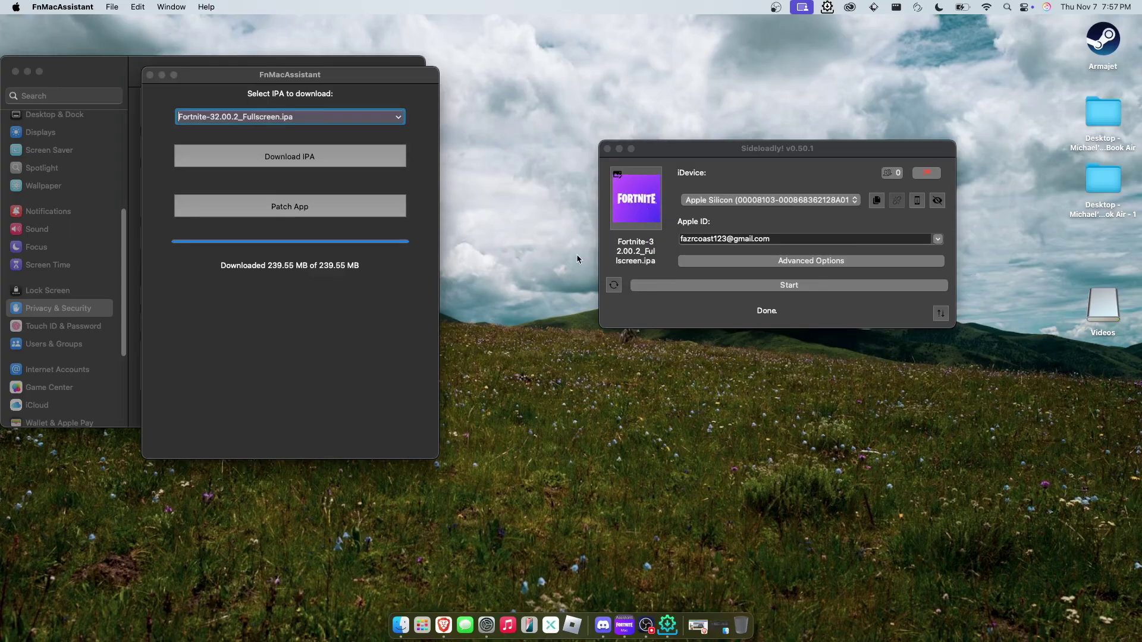
key("alt+space")
type("fort")
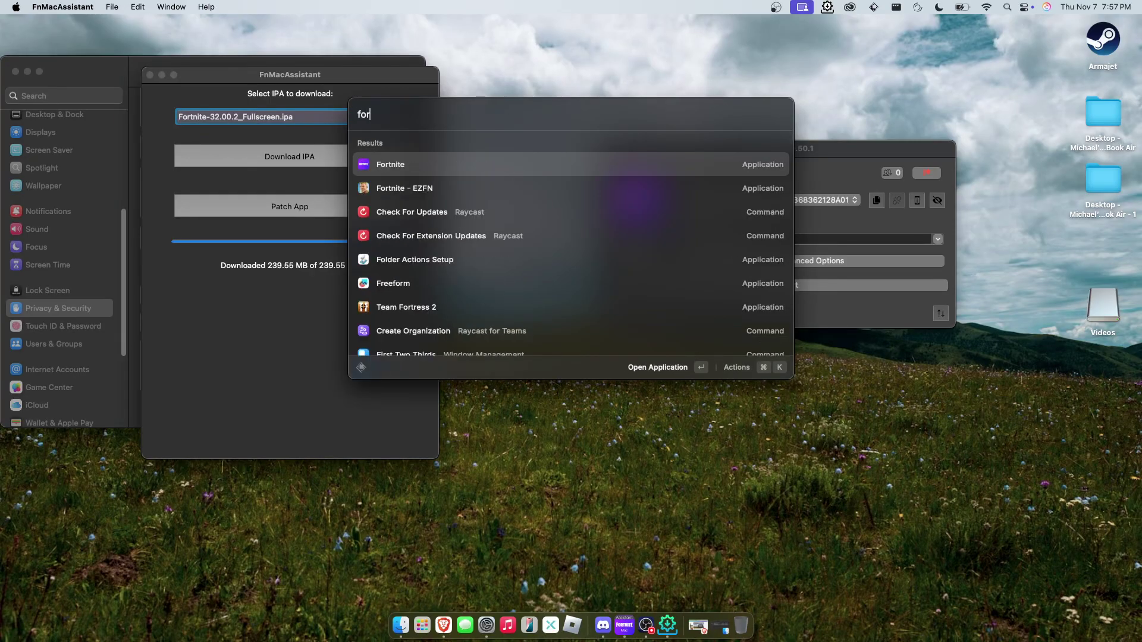
key("Return")
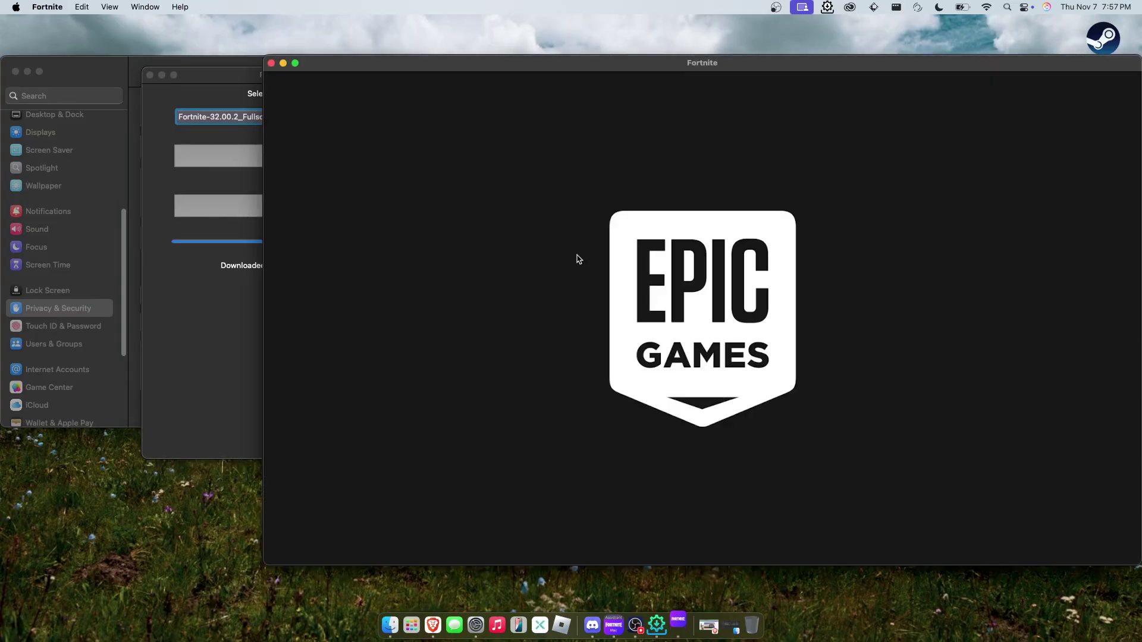
Move the Fortnite window to the top-left corner while the update downloads
left_click_drag(404, 61, 76, 23)
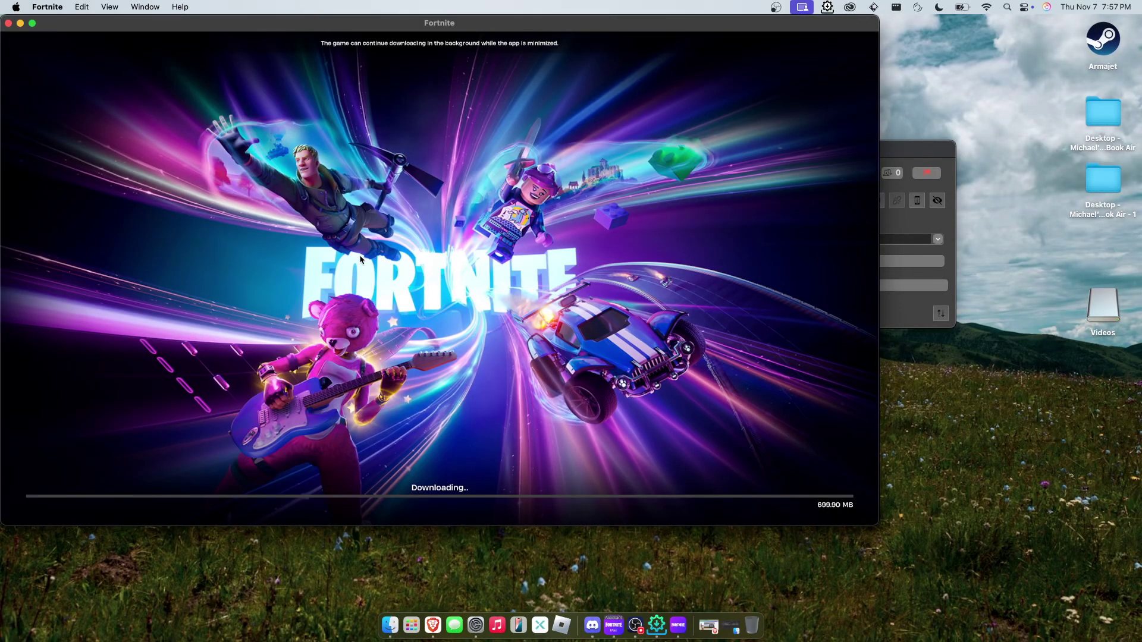